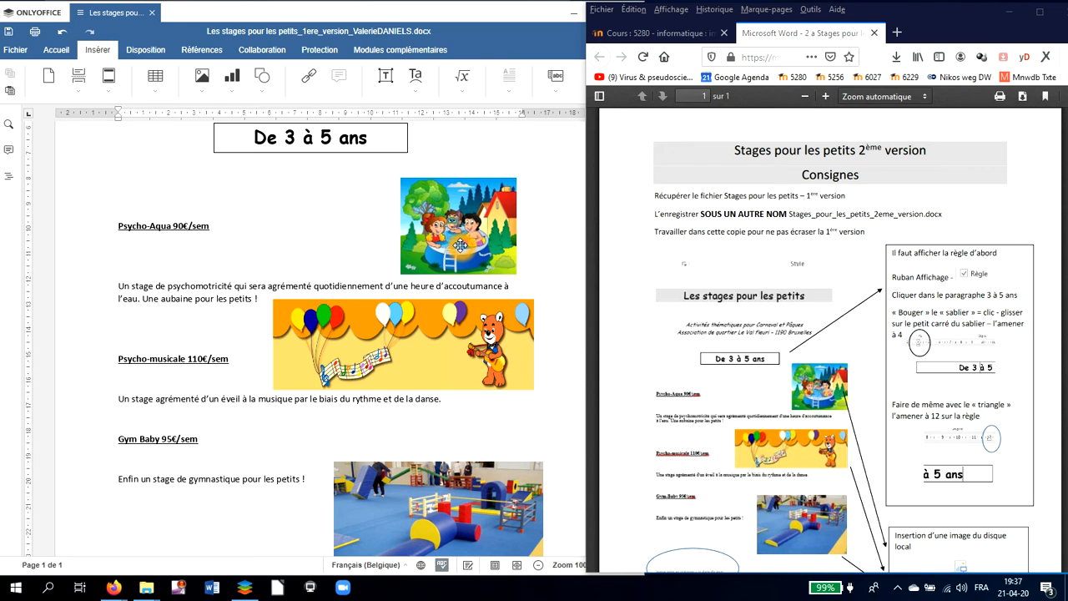
- Try enlarging the Psycho-Aqua pool image from its corners and stretching it wider, and undo the resizing
click(460, 245)
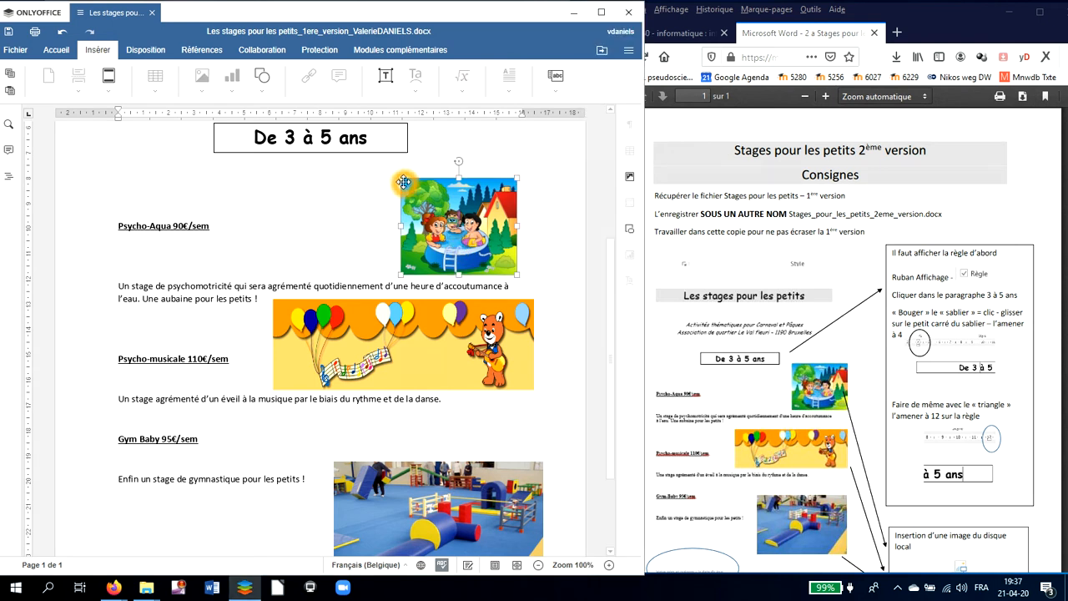
drag(403, 181, 356, 141)
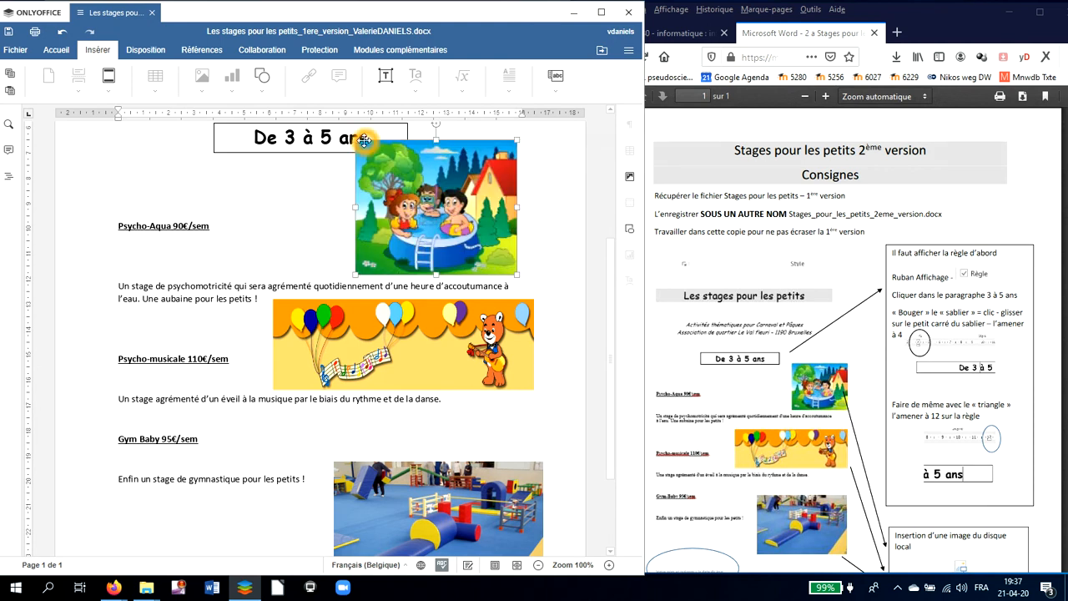
drag(521, 276, 547, 315)
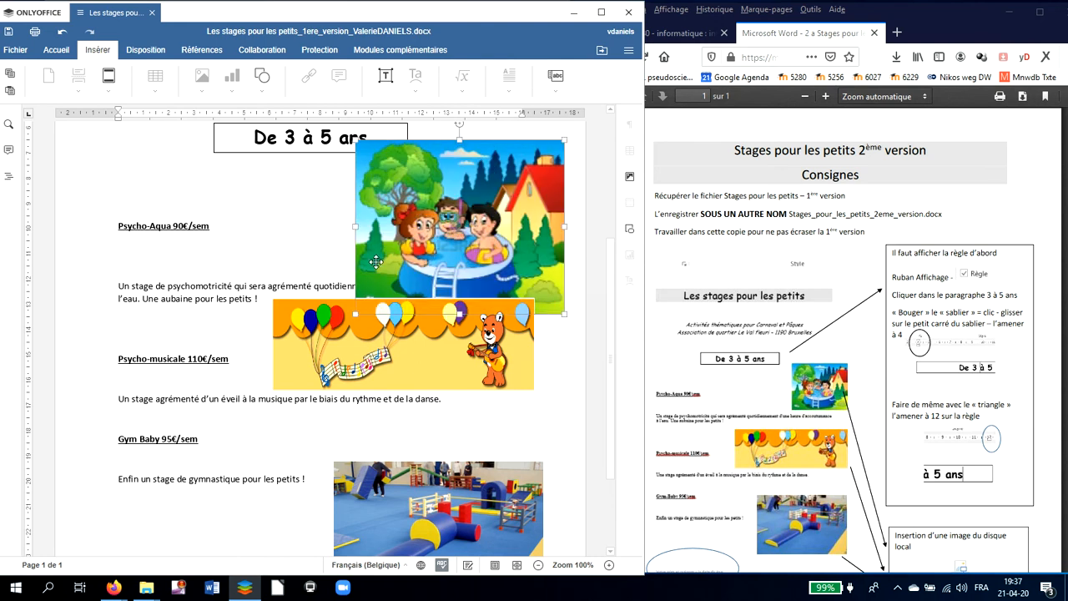
drag(355, 227, 170, 217)
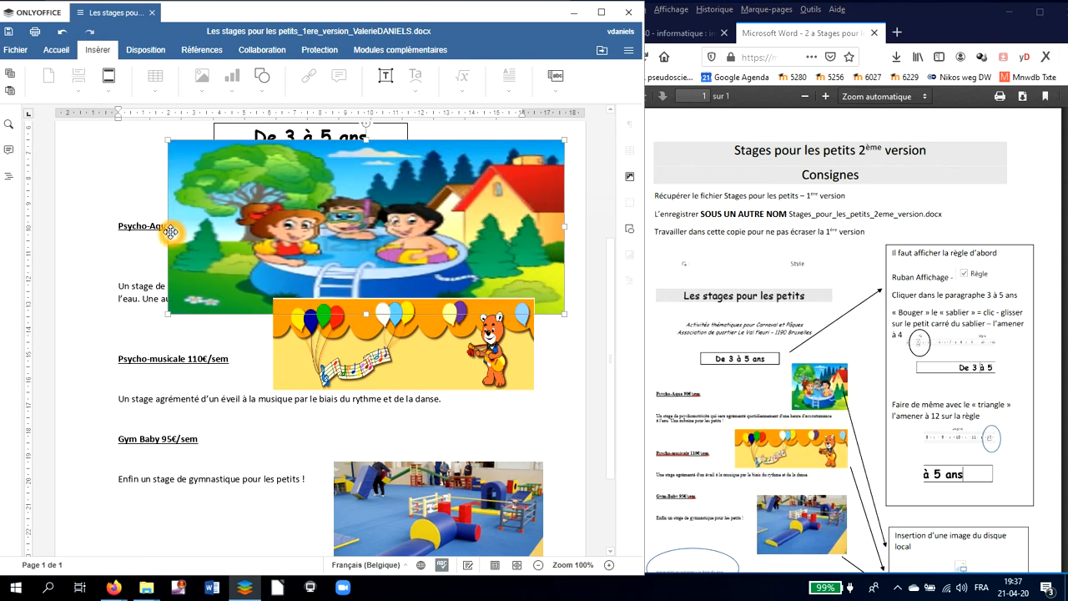
key(ctrl+z)
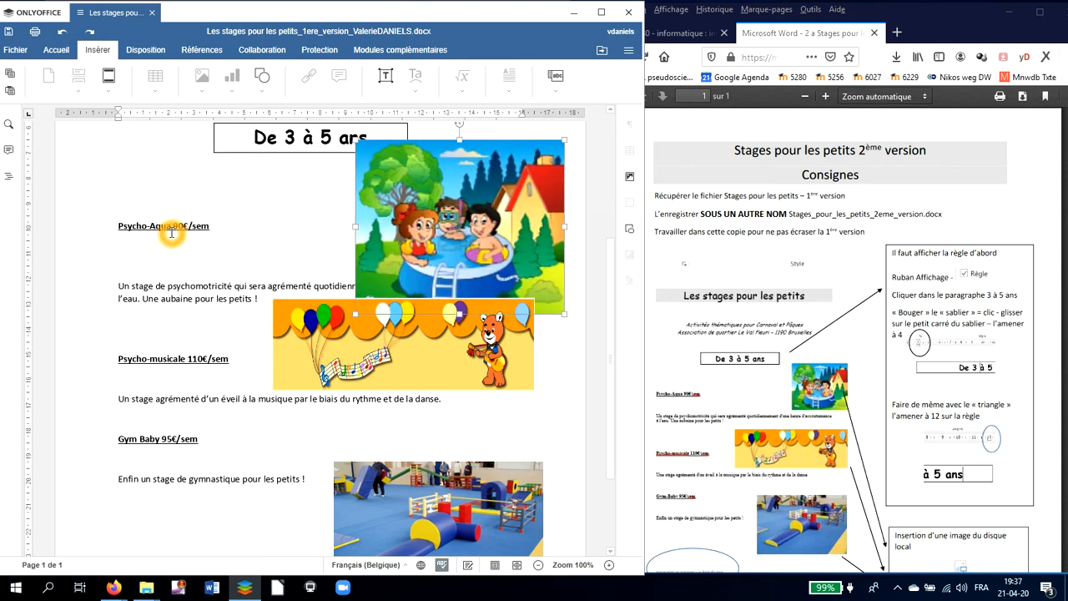
key(ctrl+z)
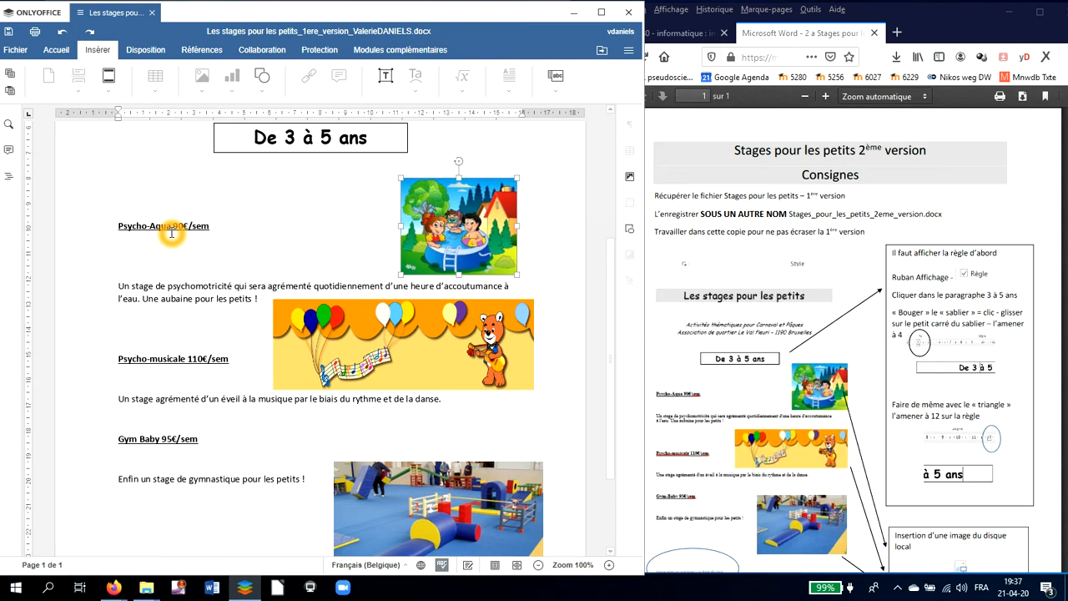
- Try cropping the Psycho-musicale banner image down to the bear with the violin, and undo the crop
click(408, 338)
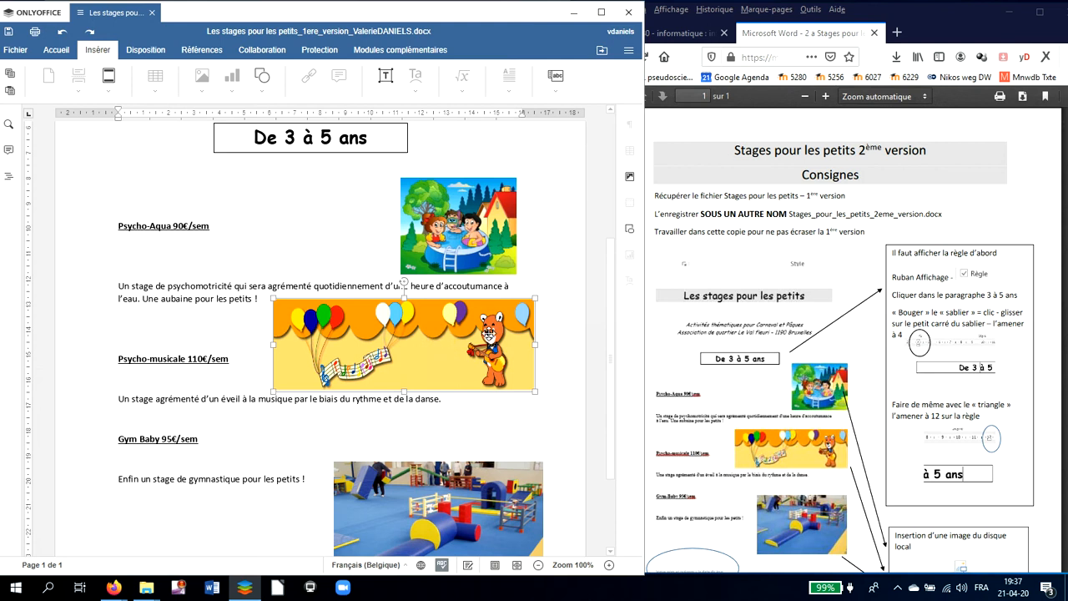
right_click(451, 350)
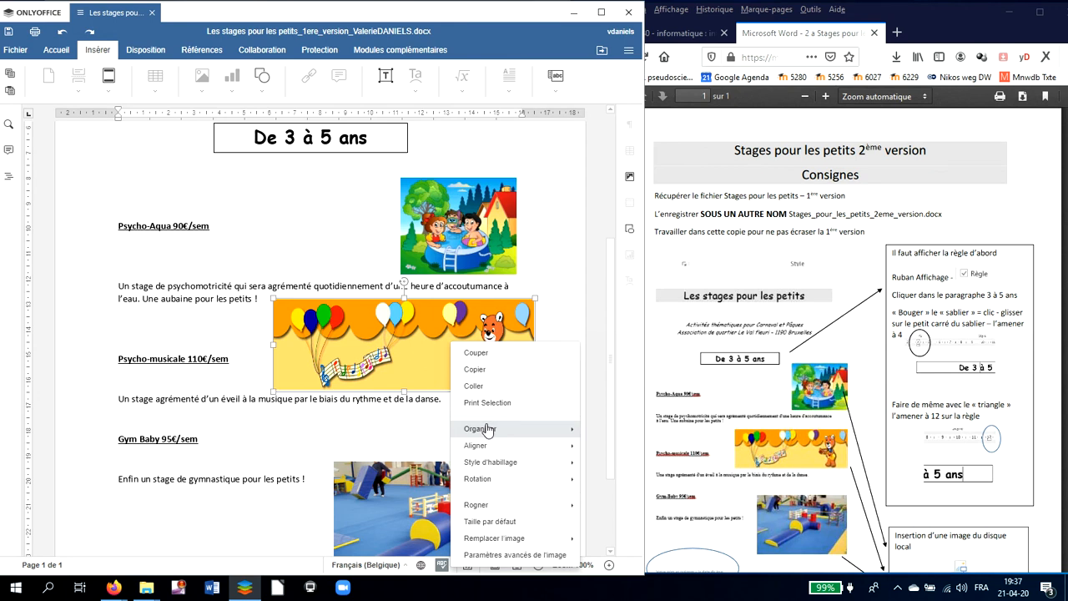
mouse_move(484, 479)
click(486, 506)
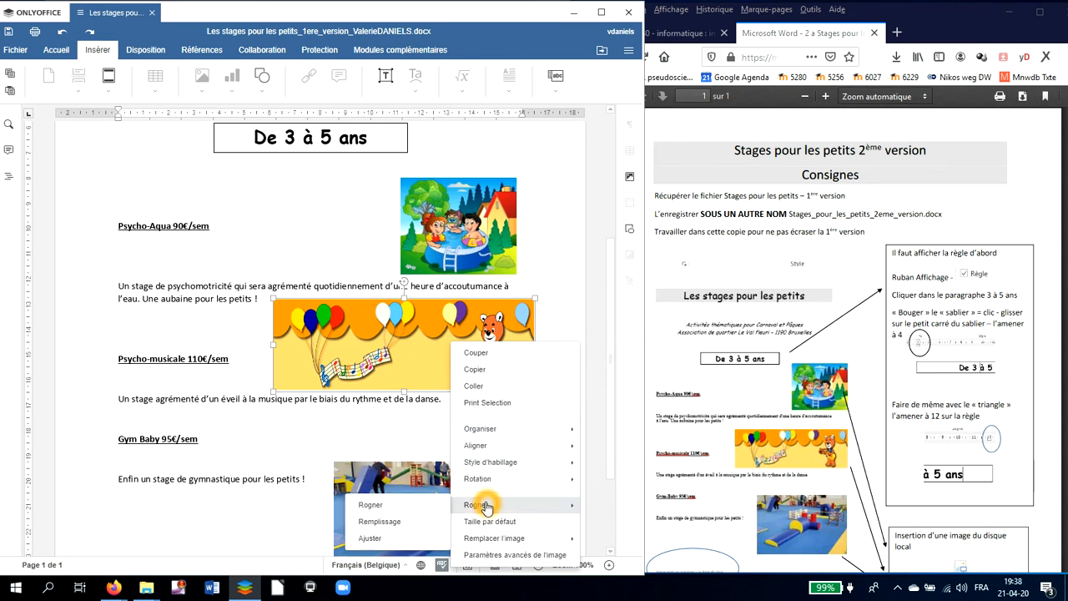
click(406, 508)
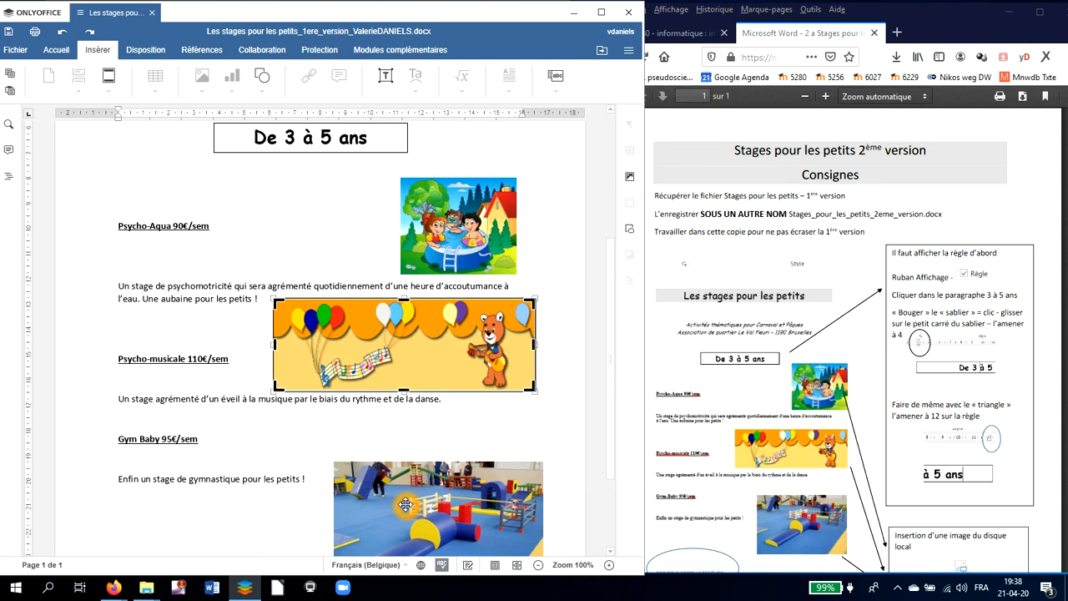
click(532, 387)
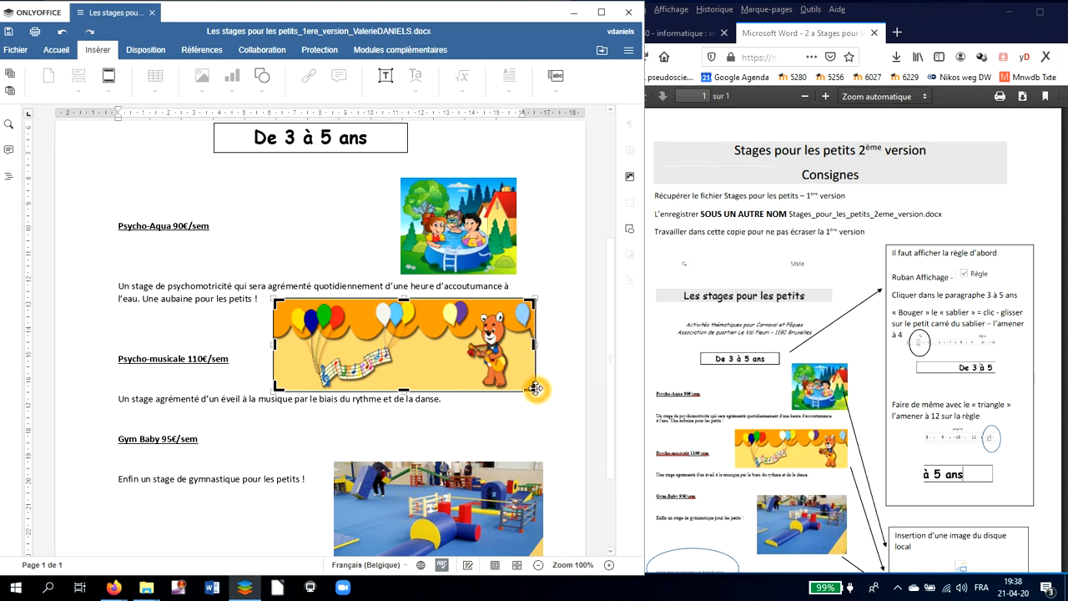
drag(275, 345, 453, 329)
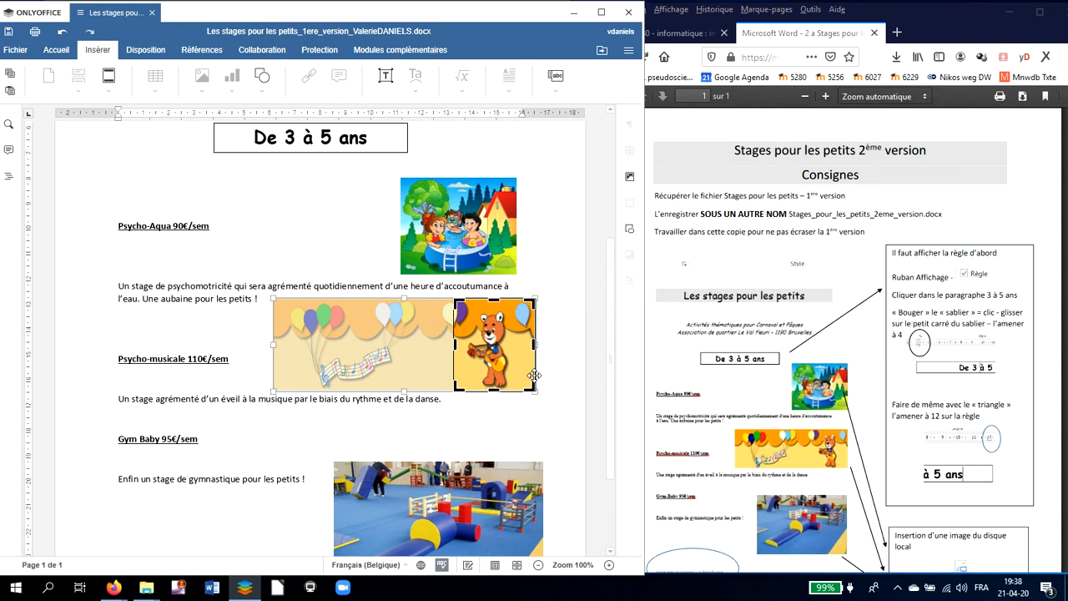
click(559, 353)
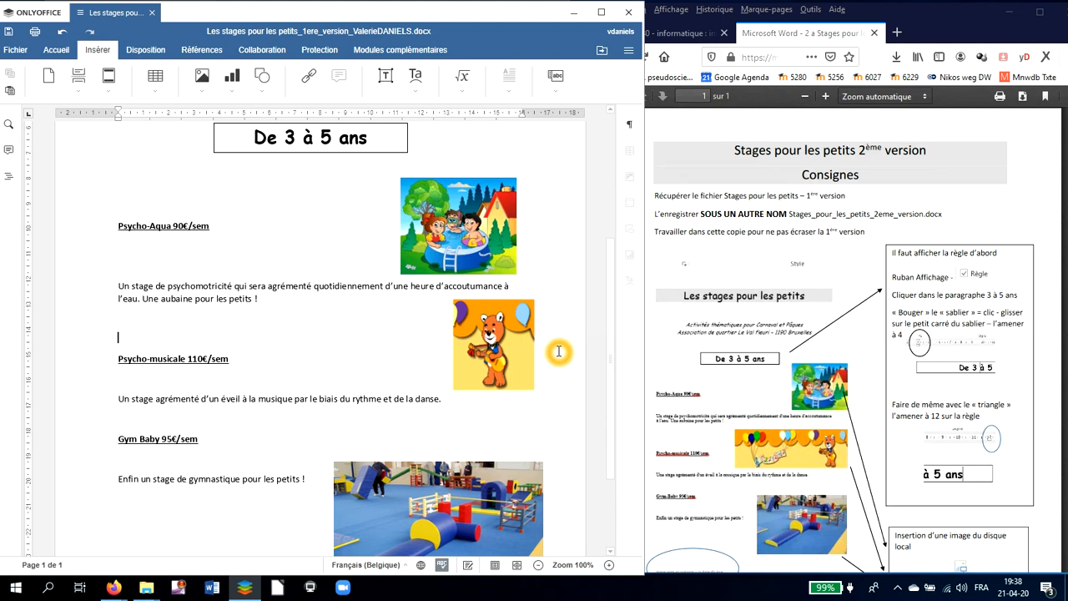
key(ctrl+z)
- Try rotating the Gym Baby image slightly counterclockwise, and undo the rotation
click(502, 437)
scroll(502, 438, down, 1)
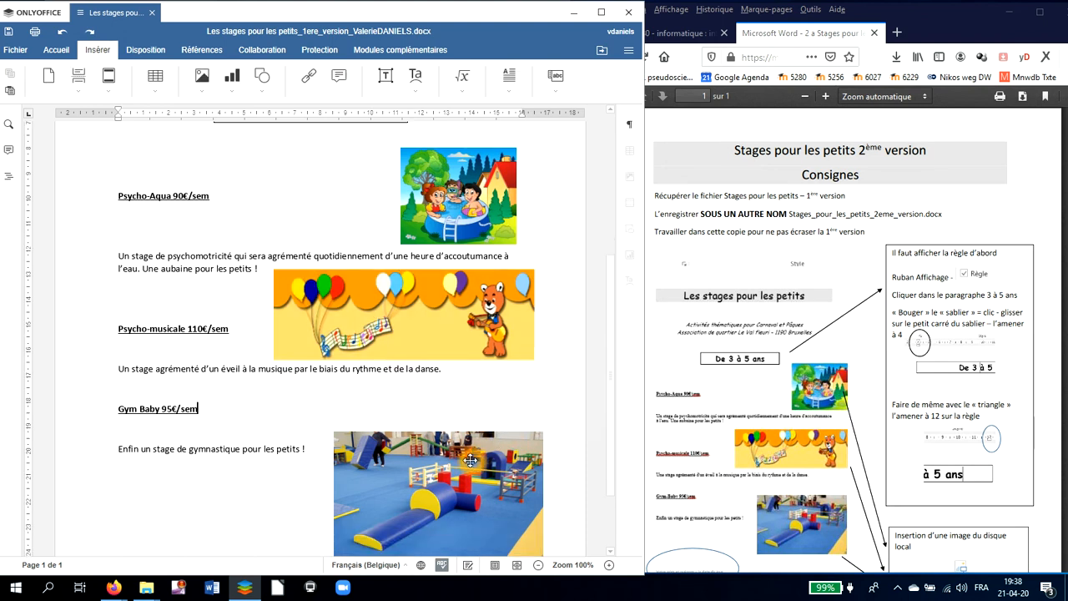
click(469, 460)
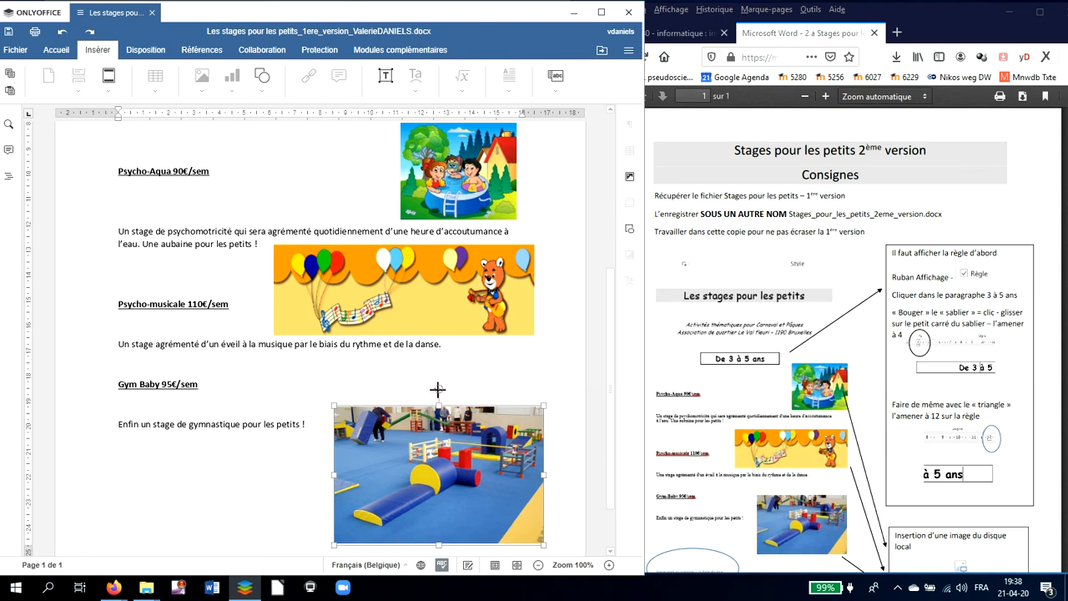
drag(439, 388, 409, 384)
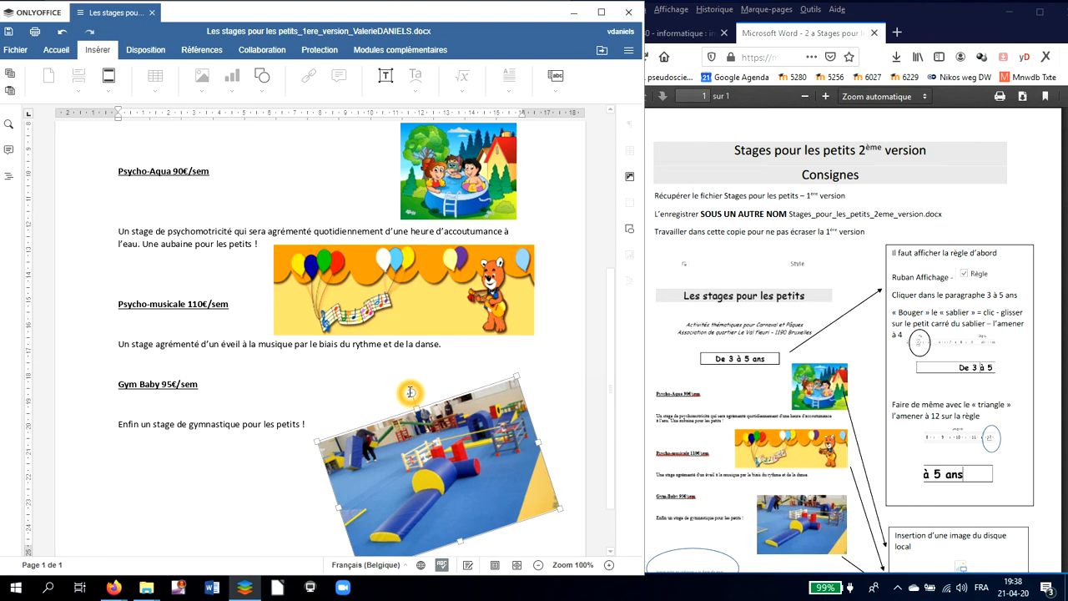
key(ctrl+z)
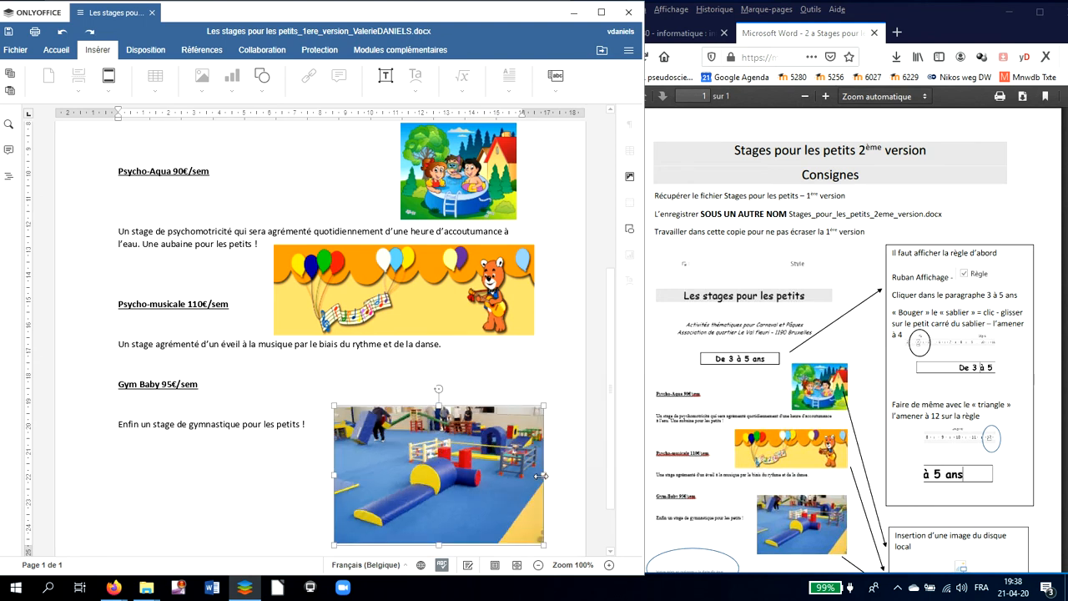
- Flip the Gym Baby image horizontally and vertically by resizing it past its own edges, and flip it back upright at a slightly smaller size
drag(543, 475, 139, 463)
scroll(190, 444, down, 2)
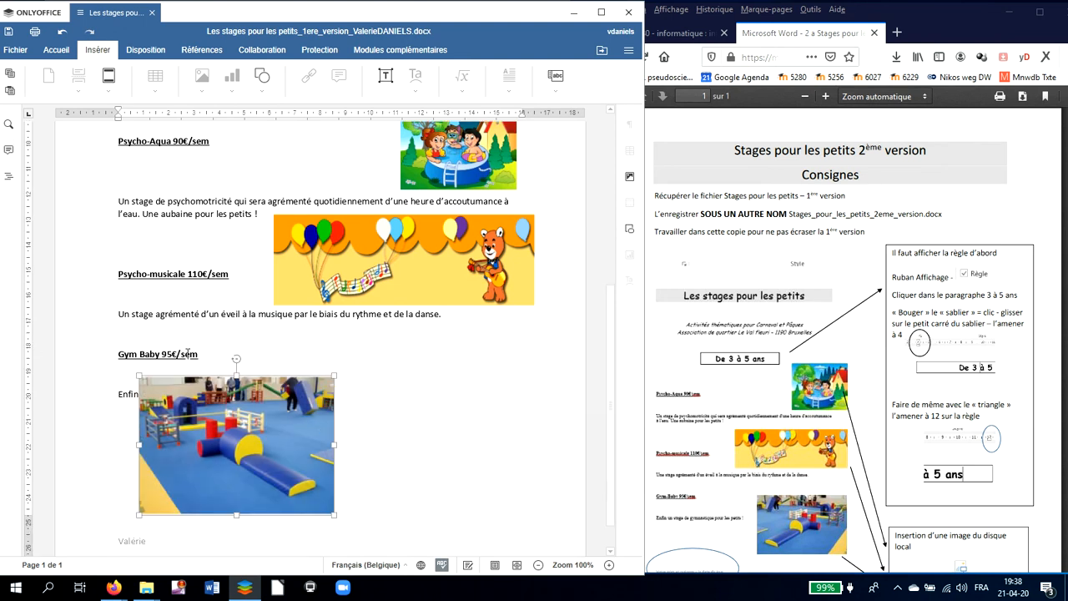
drag(235, 481, 233, 222)
drag(137, 224, 500, 464)
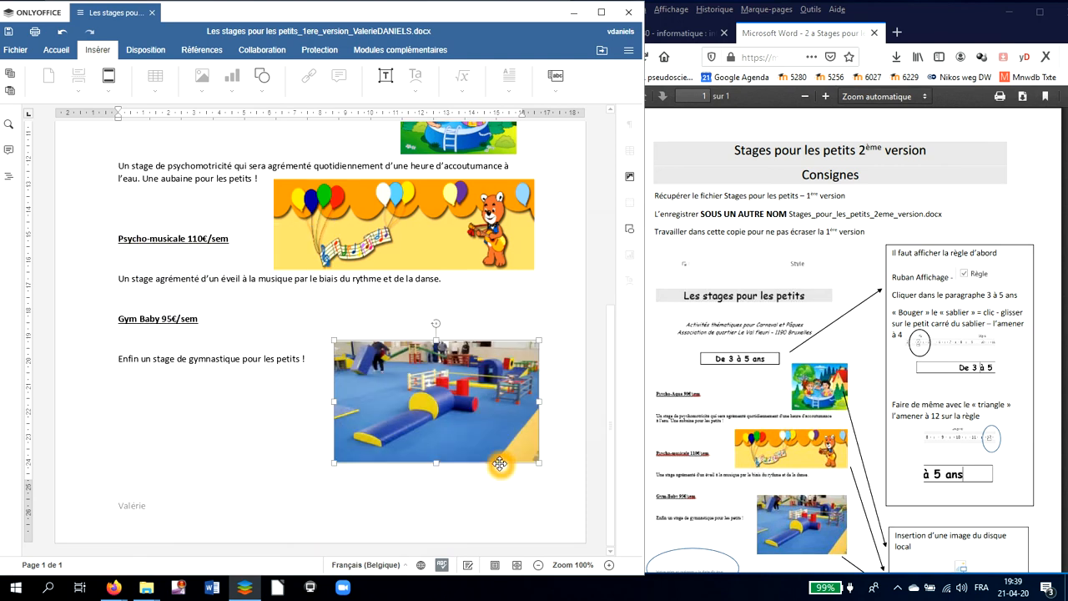
click(525, 302)
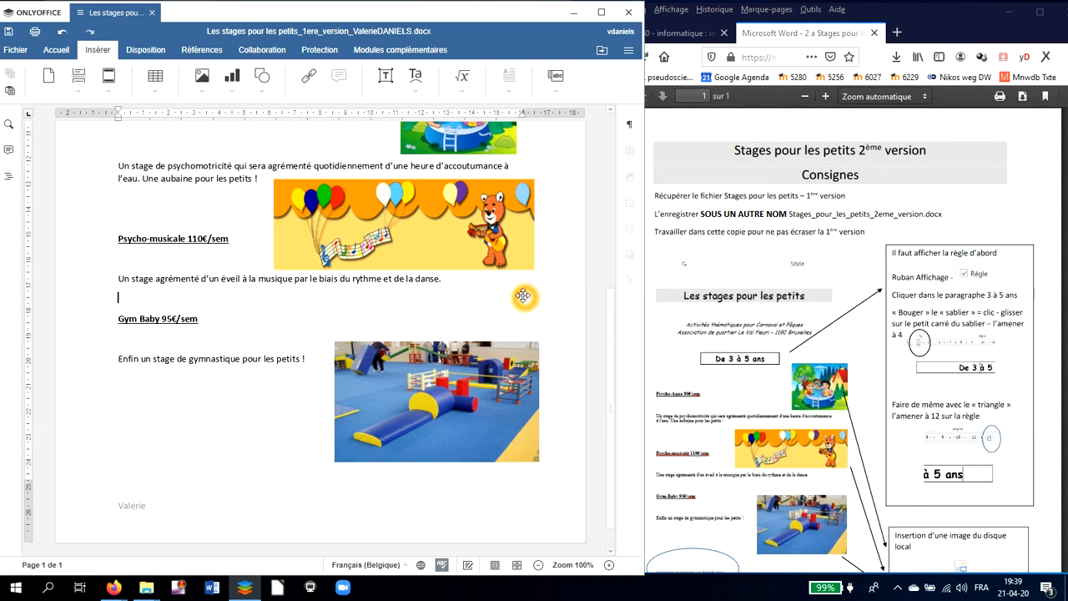
- Save the document as a DOCX copy in the same folder, replacing "_1ere" with " 2eme" in the file name
scroll(525, 300, up, 3)
scroll(524, 296, up, 1)
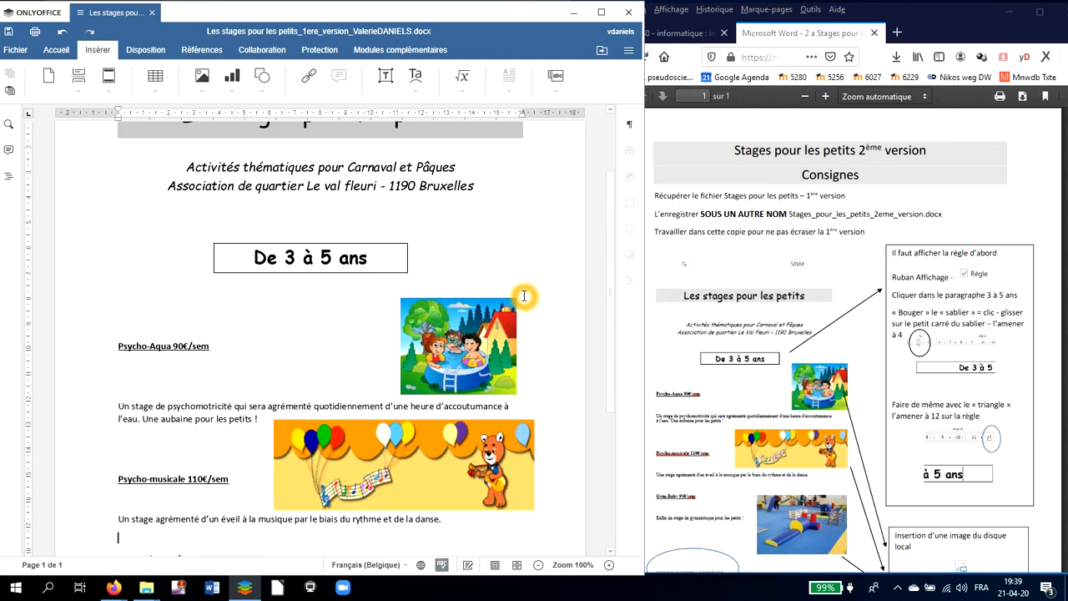
click(316, 34)
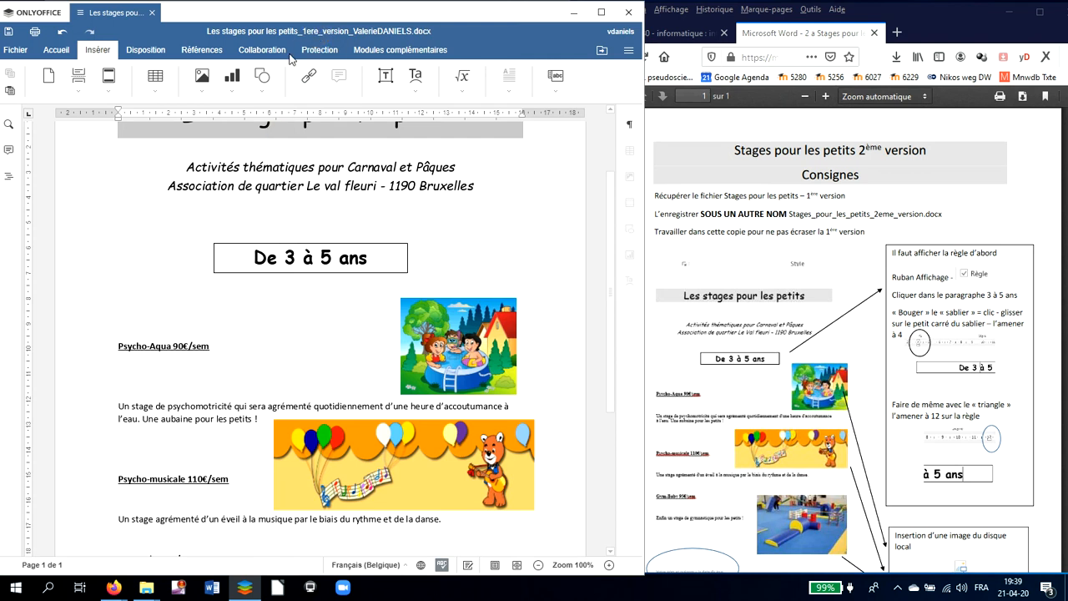
click(14, 52)
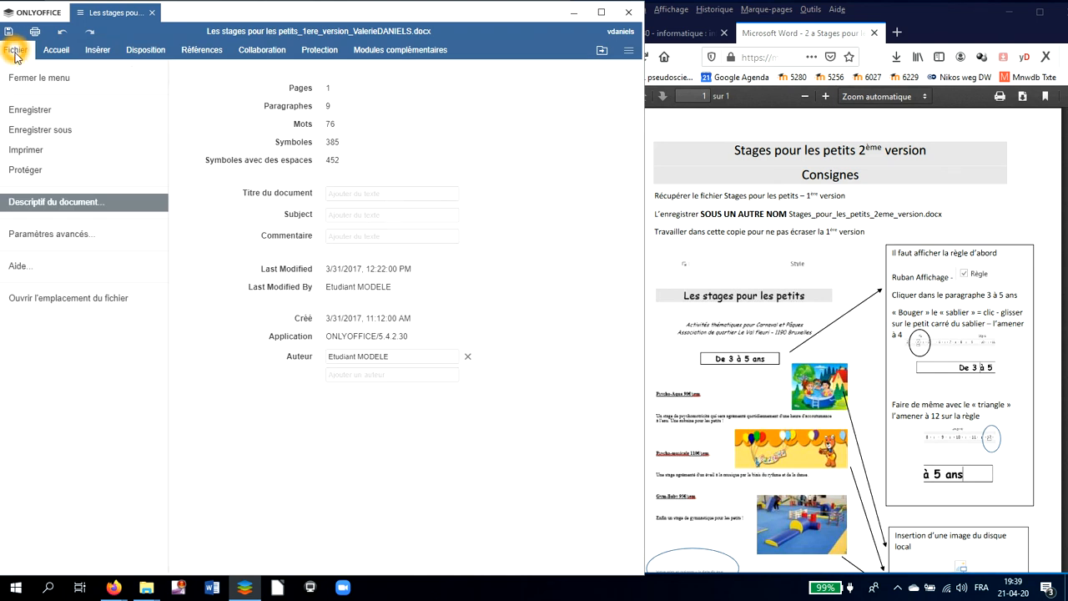
click(38, 129)
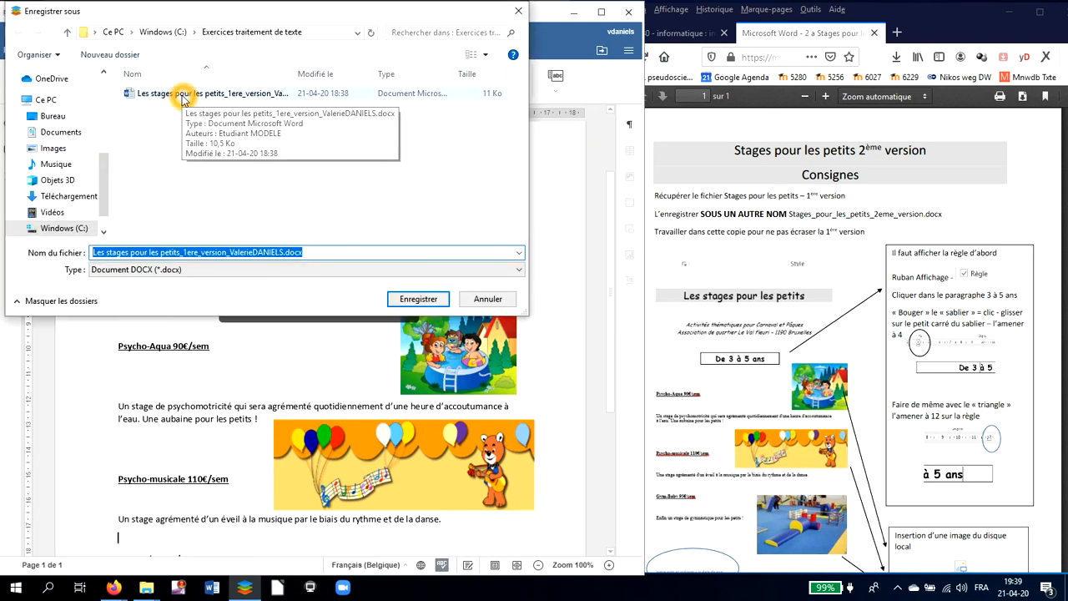
click(213, 255)
drag(188, 253, 181, 253)
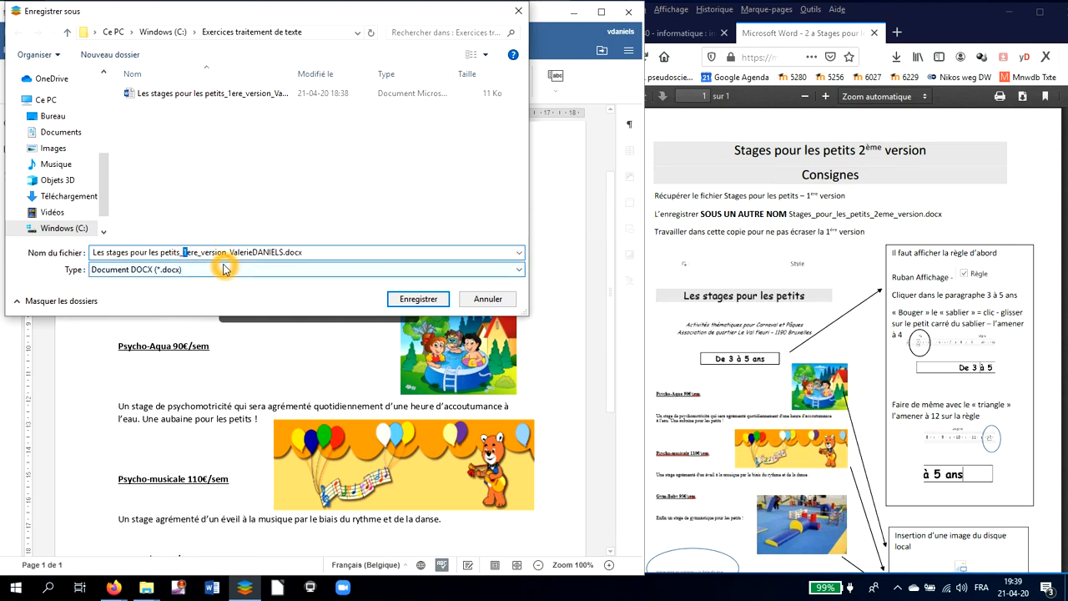
key(Delete)
key(BackSpace)
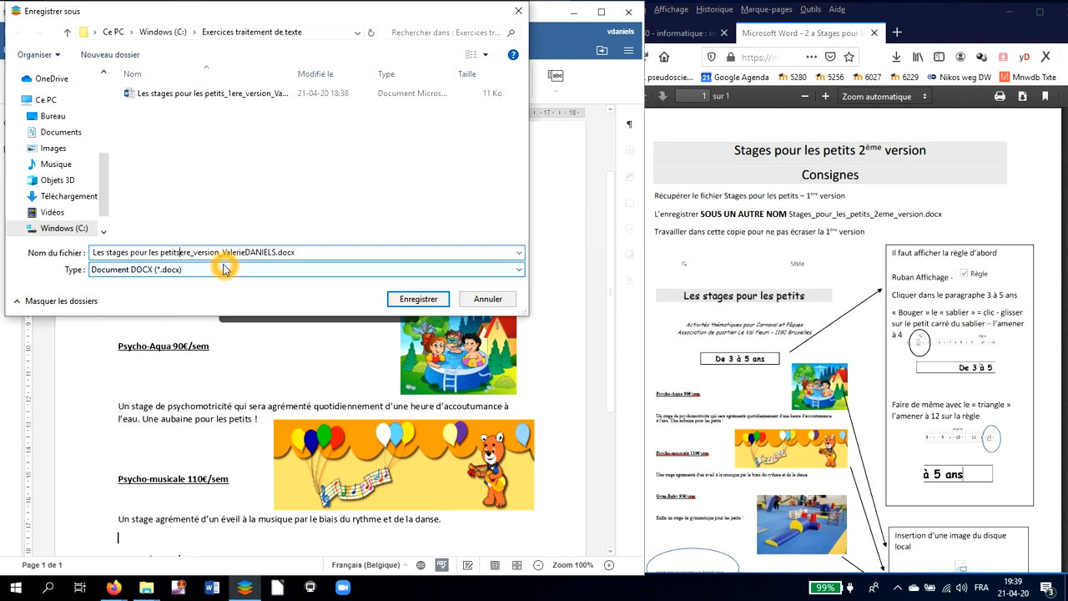
key(Delete)
key(Delete)
key(Delete)
text(2eme)
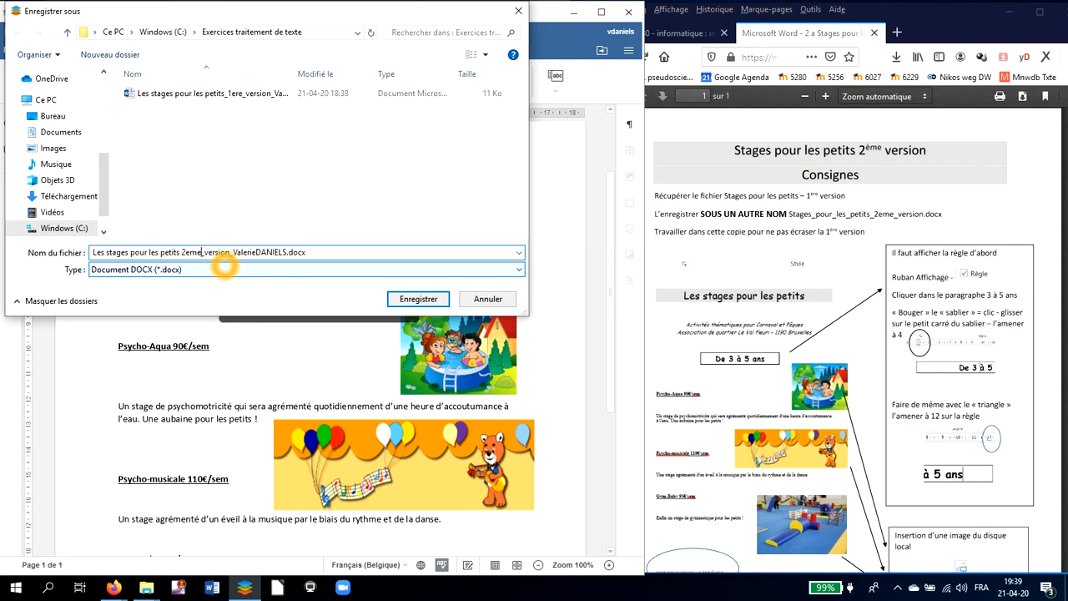
click(410, 300)
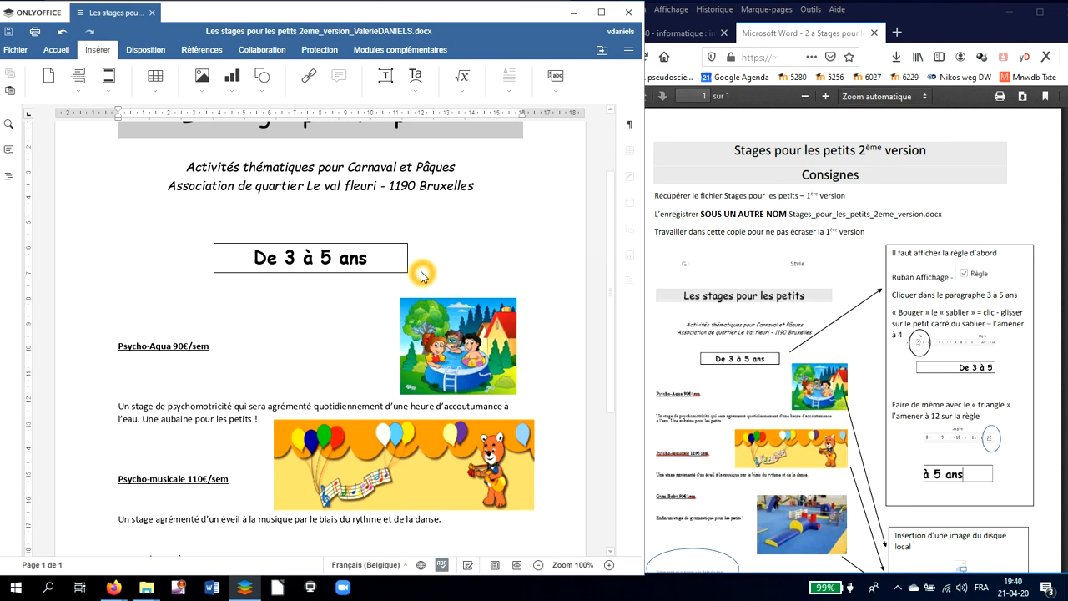
- Show the document's non-printing characters and hide them again
click(56, 50)
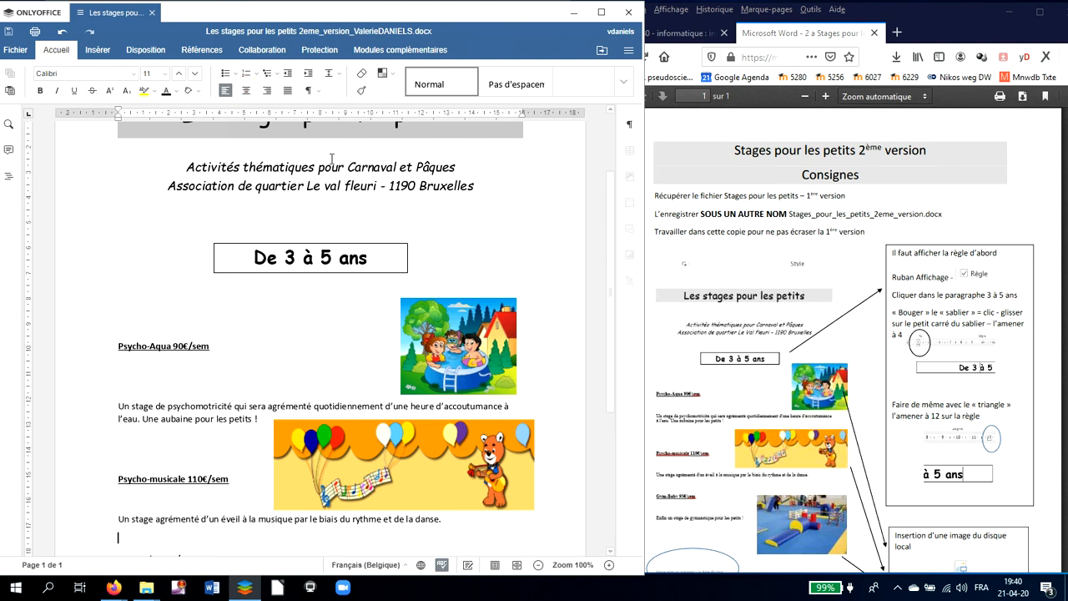
click(310, 93)
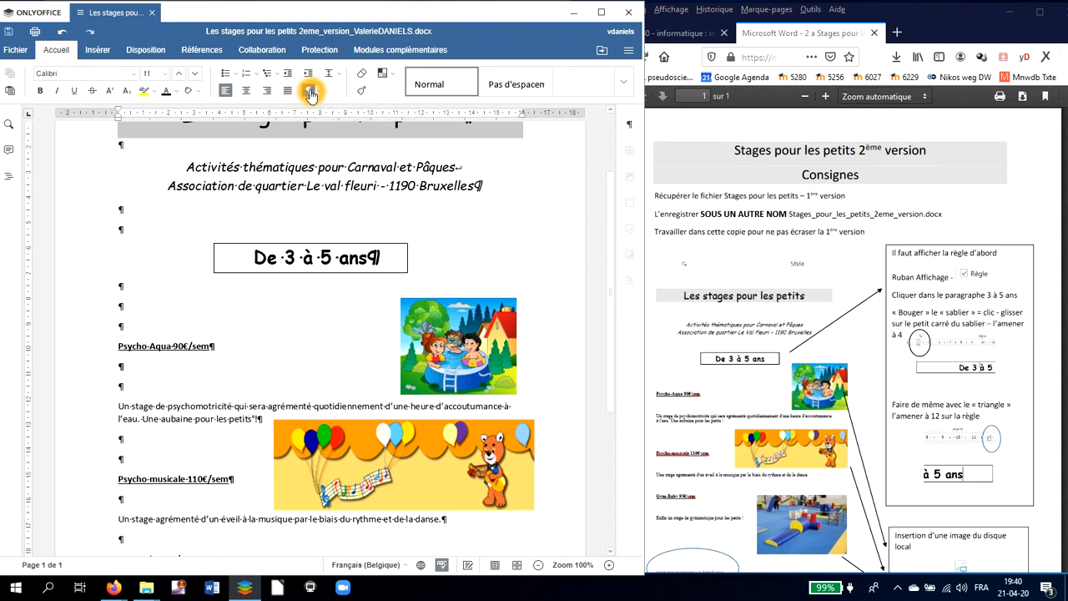
click(310, 94)
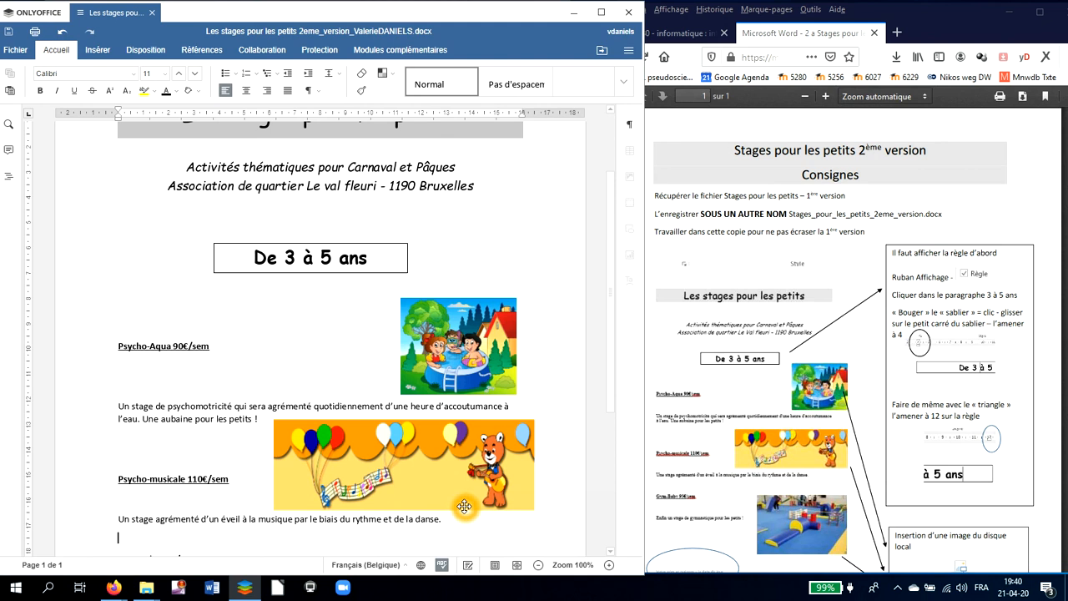
- Fit the page view to the window width
click(515, 567)
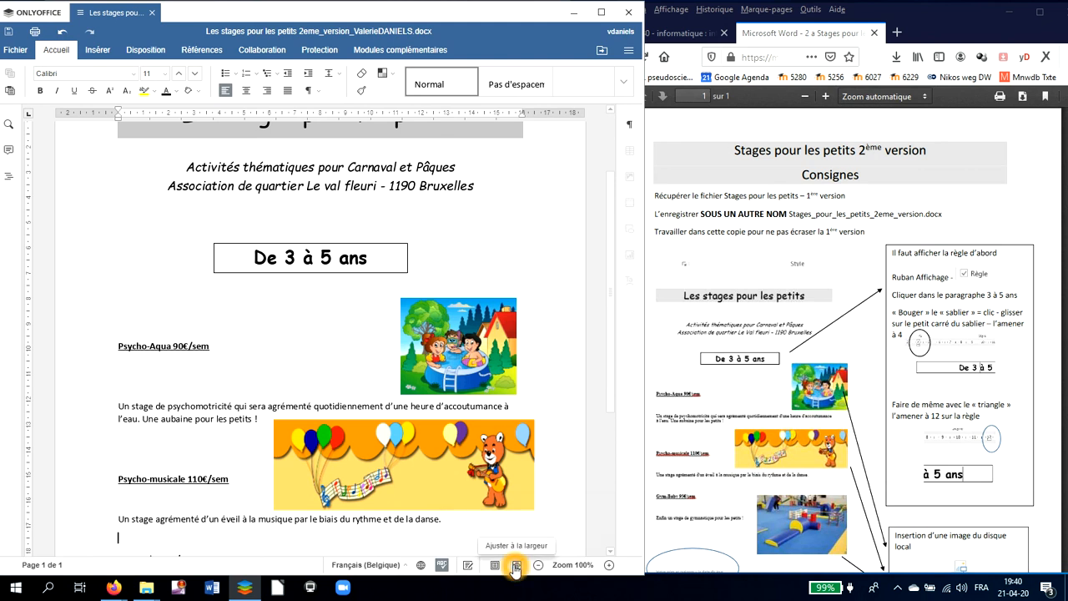